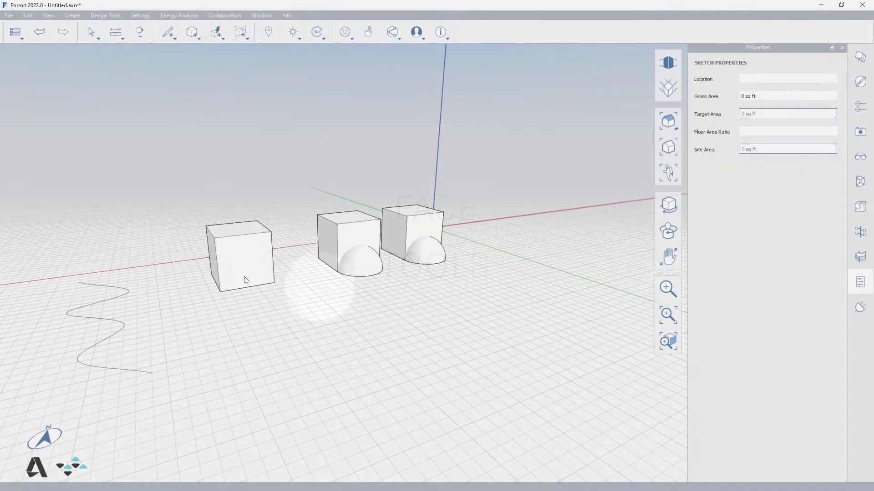
- Check the object properties of the standalone cube
click(241, 270)
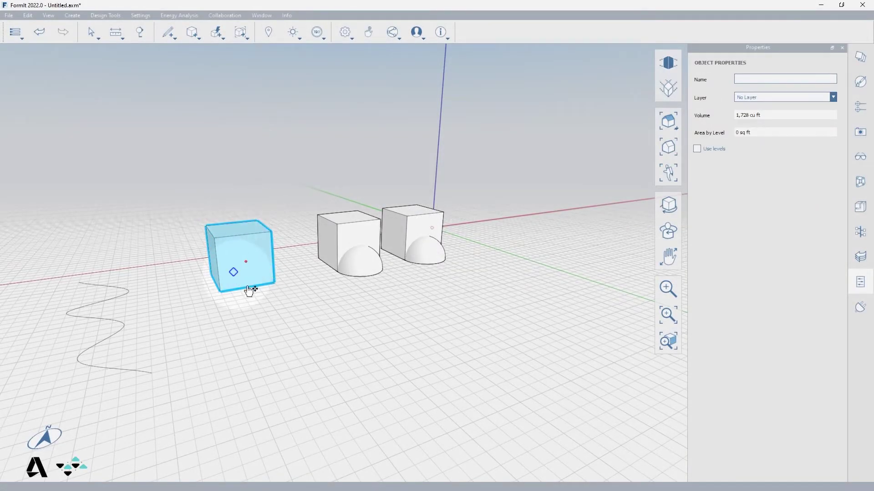
click(341, 314)
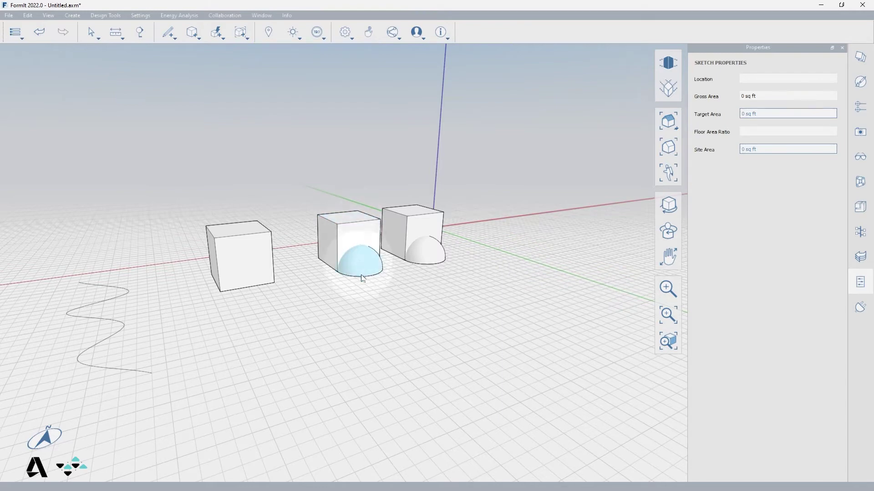
click(362, 308)
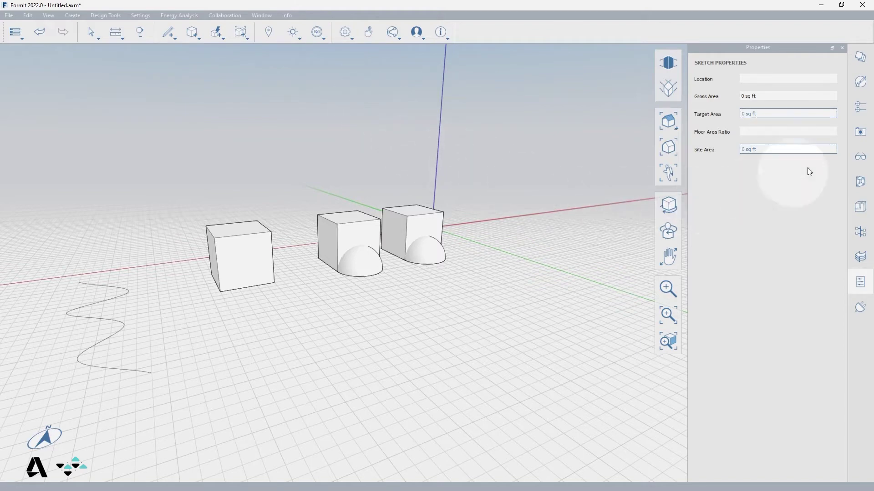
- Turn on the Identify Back Faces model diagnostic in the visual styles
click(858, 157)
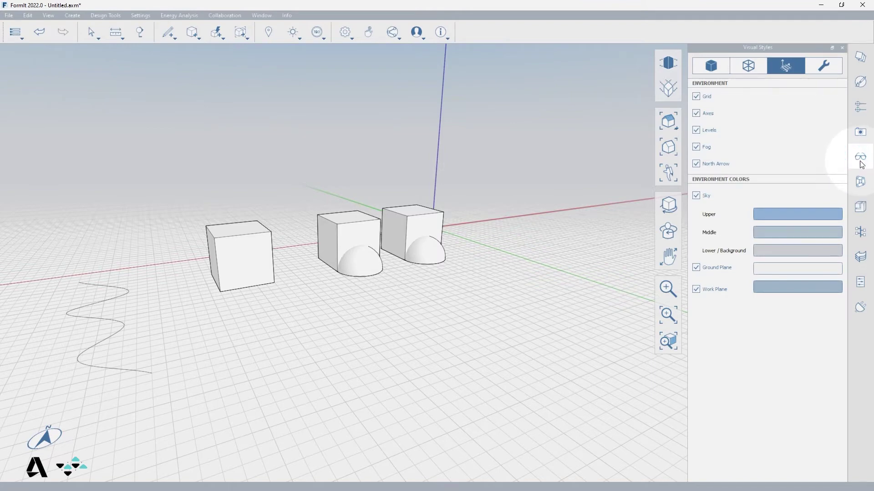
click(821, 66)
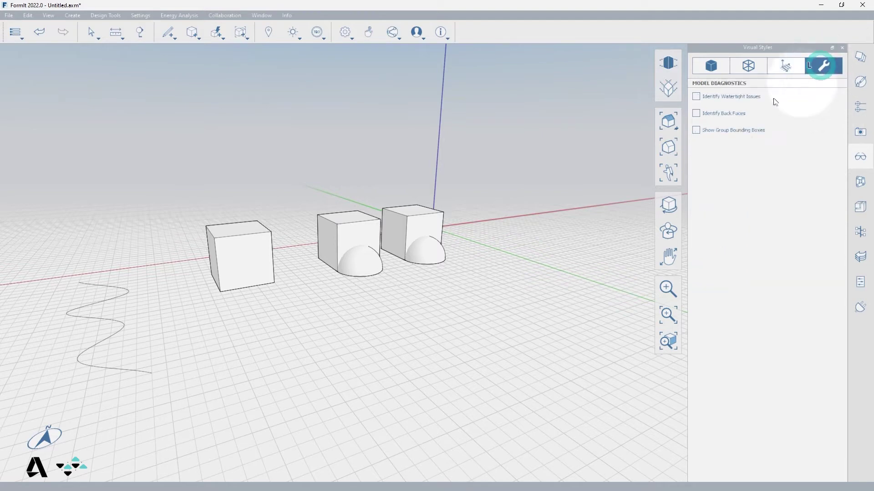
click(699, 114)
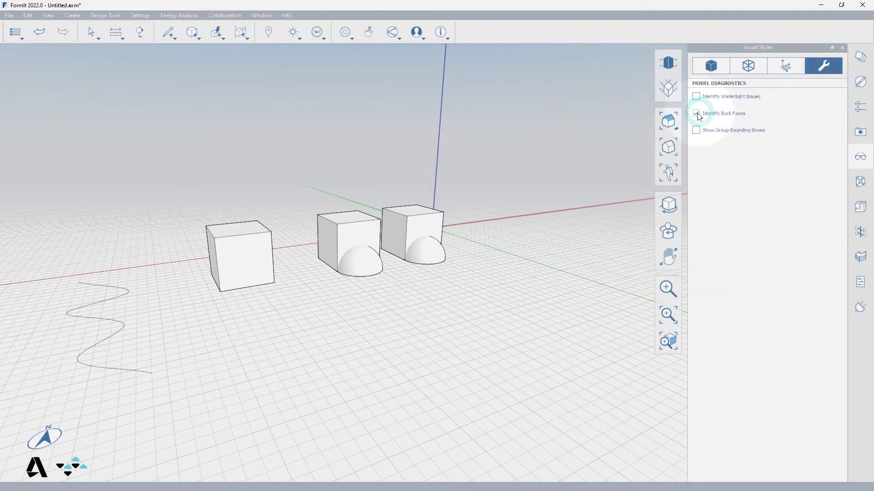
click(450, 293)
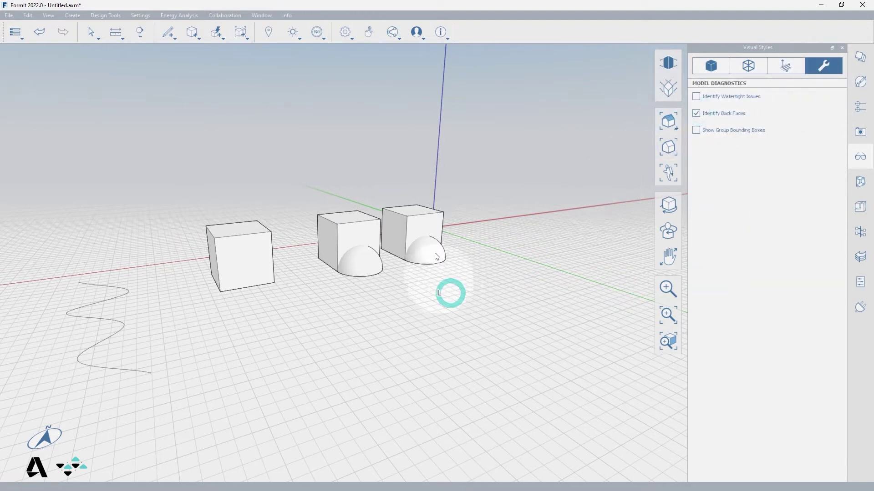
- Reverse the front face of the middle cube, above its dome
click(357, 234)
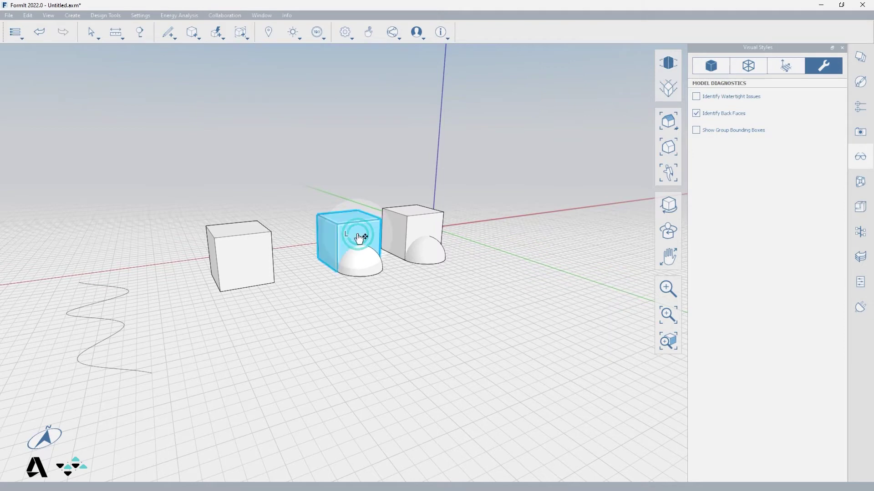
click(304, 321)
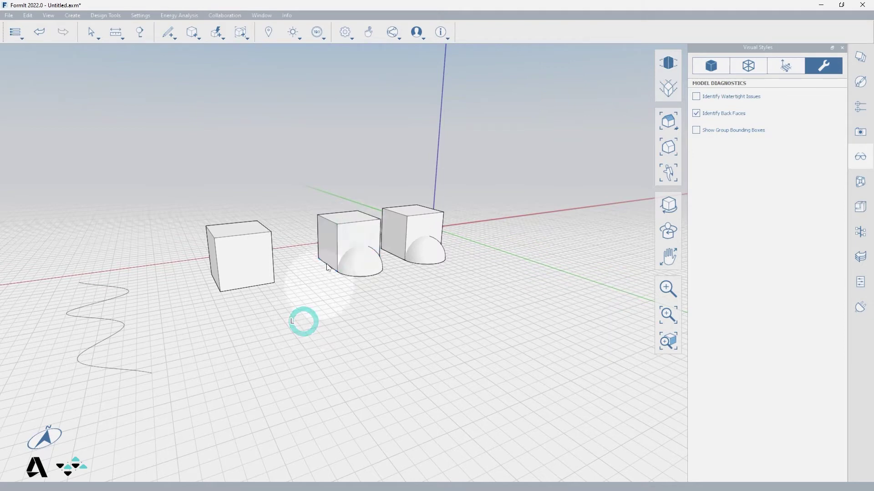
right_click(355, 236)
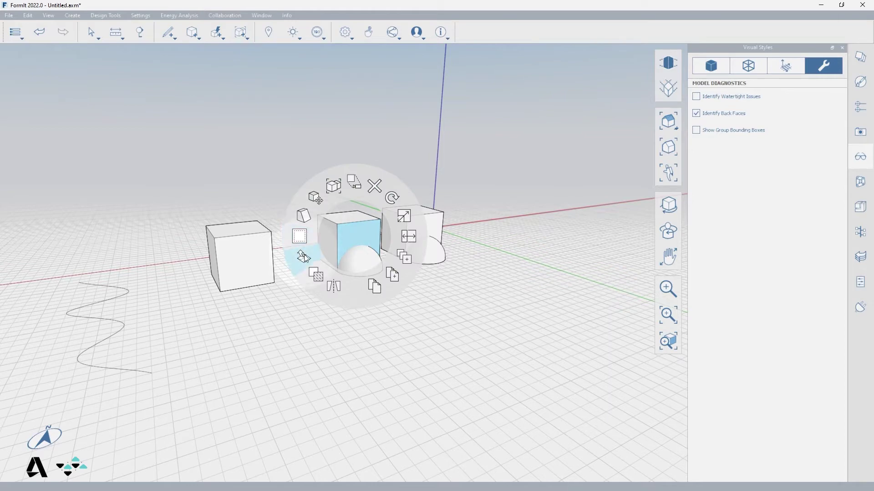
click(303, 256)
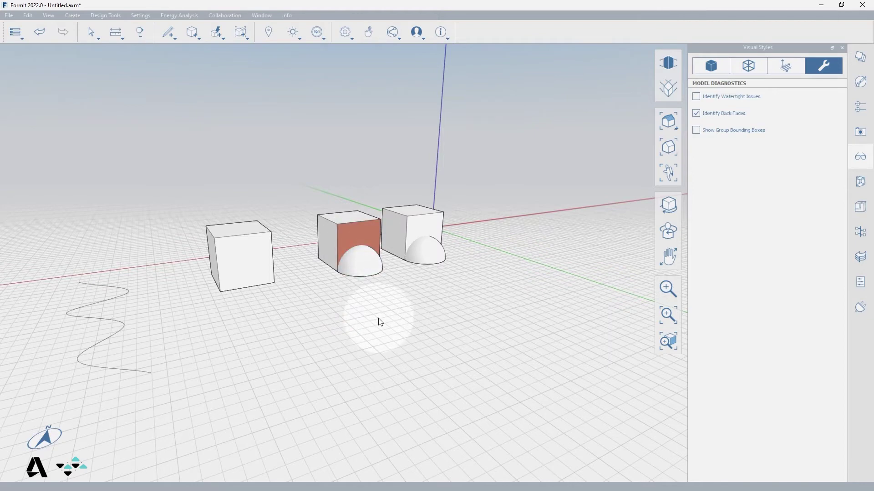
- Extrude the wavy spline vertically upward into a curved surface
click(109, 298)
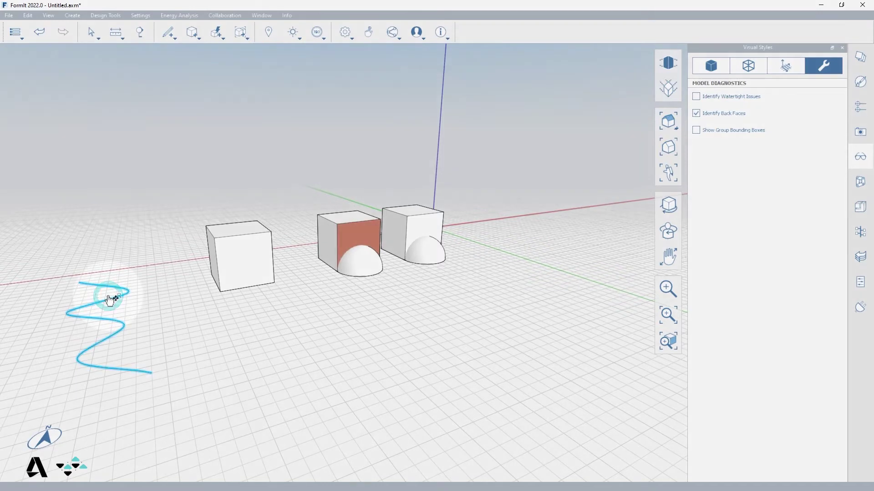
right_click(110, 296)
click(61, 317)
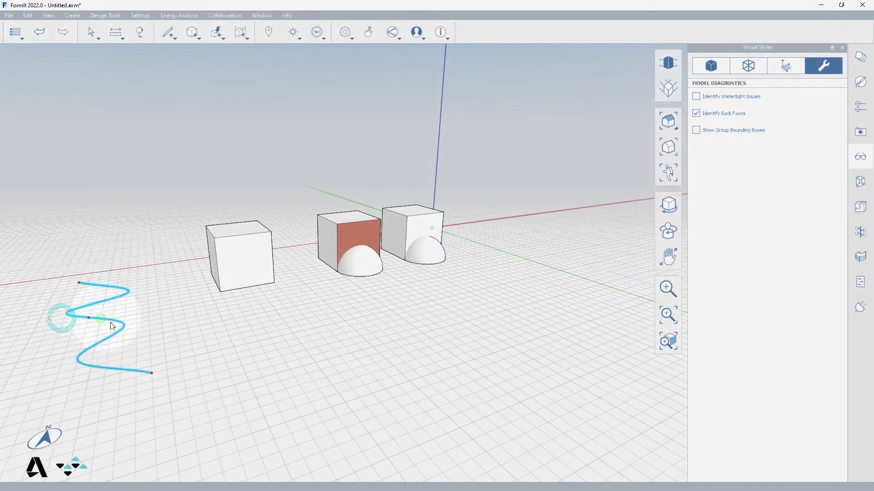
click(151, 371)
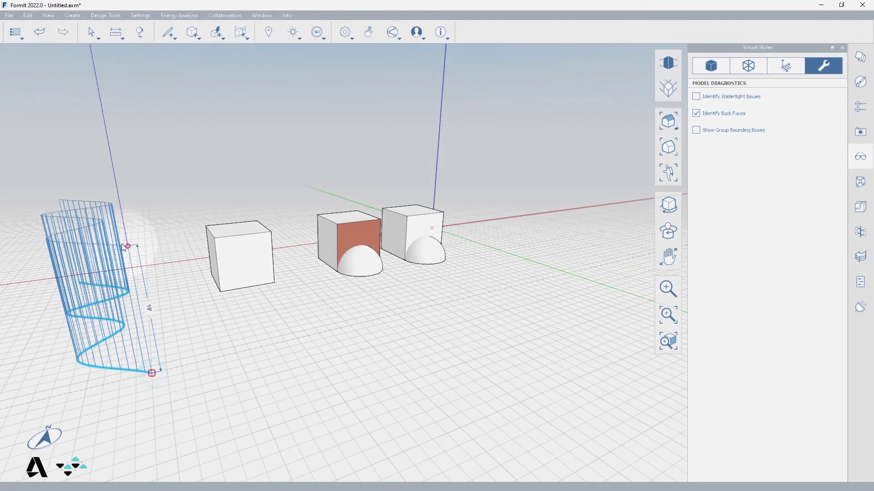
click(121, 244)
- Use the Boolean cut to subtract the dome from the middle cube with the reversed face
right_drag(184, 360, 167, 352)
click(214, 37)
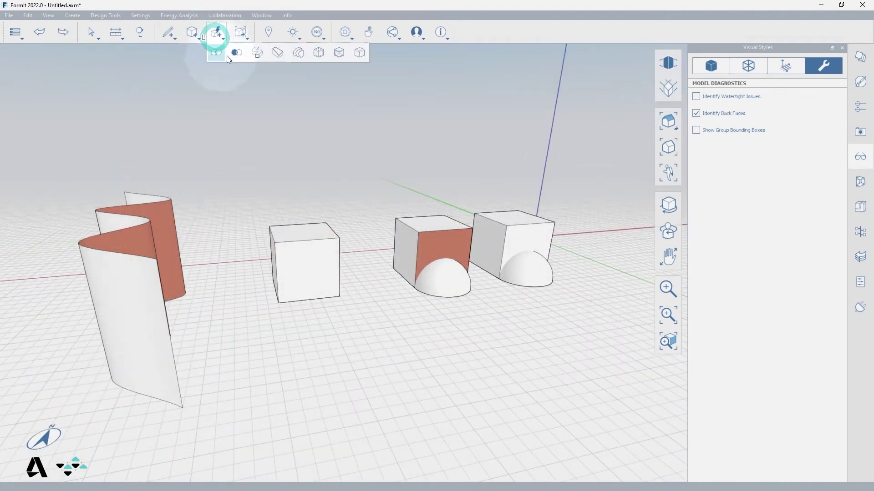
click(234, 53)
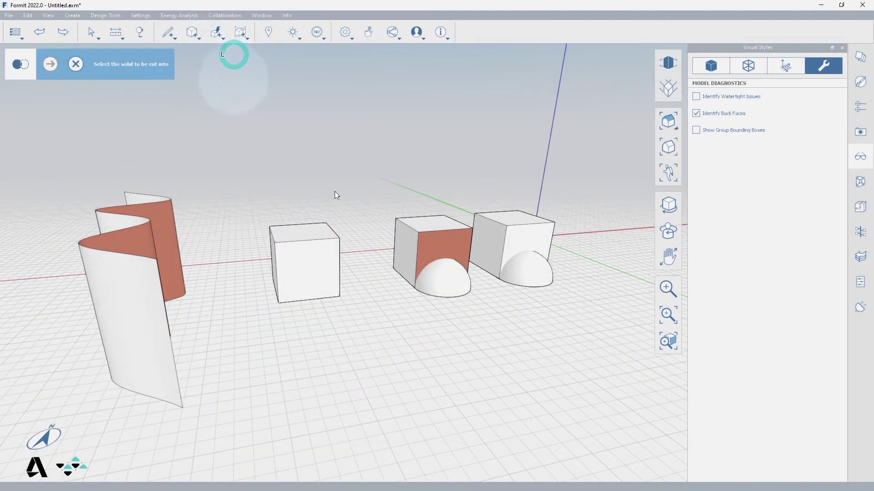
click(428, 248)
click(443, 278)
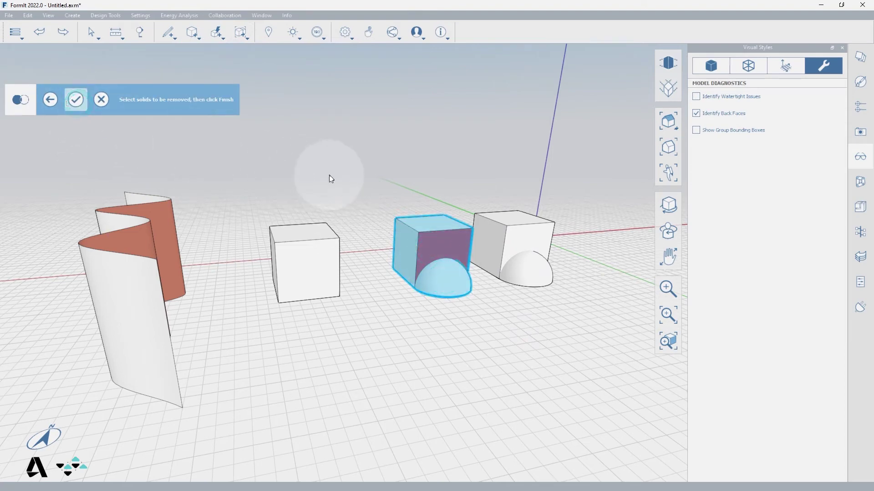
click(329, 177)
- Cut the dome out of the cube nearest the blue axis, and move both domes about 21' away from the cubes
click(214, 31)
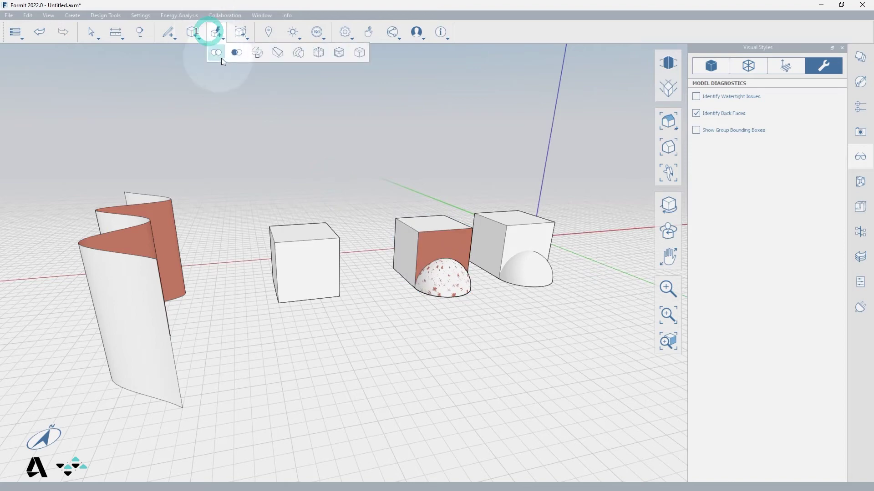
click(235, 54)
click(525, 234)
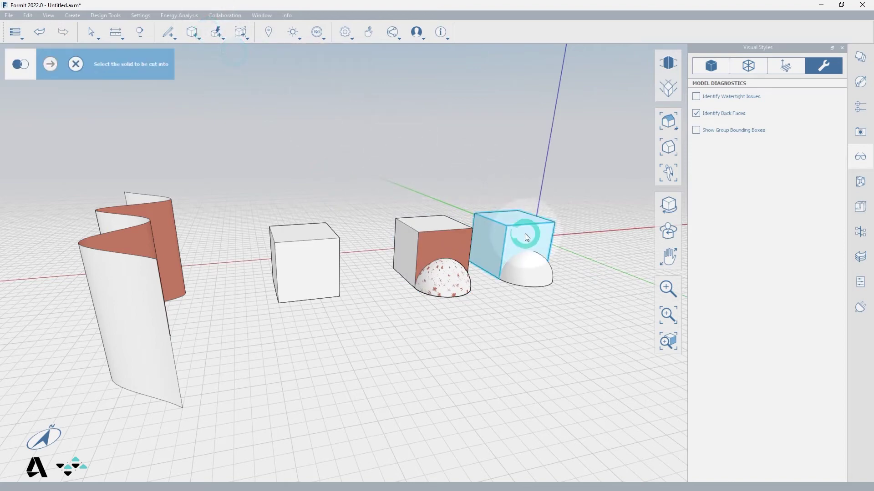
click(523, 273)
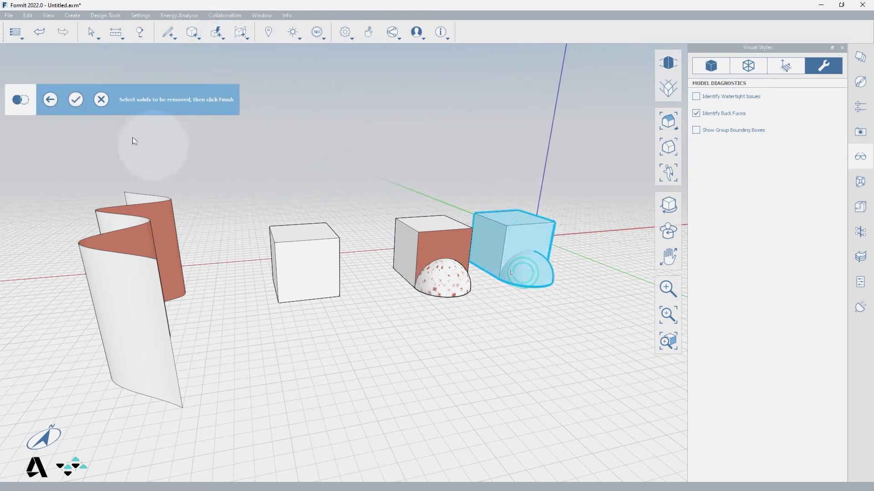
click(78, 102)
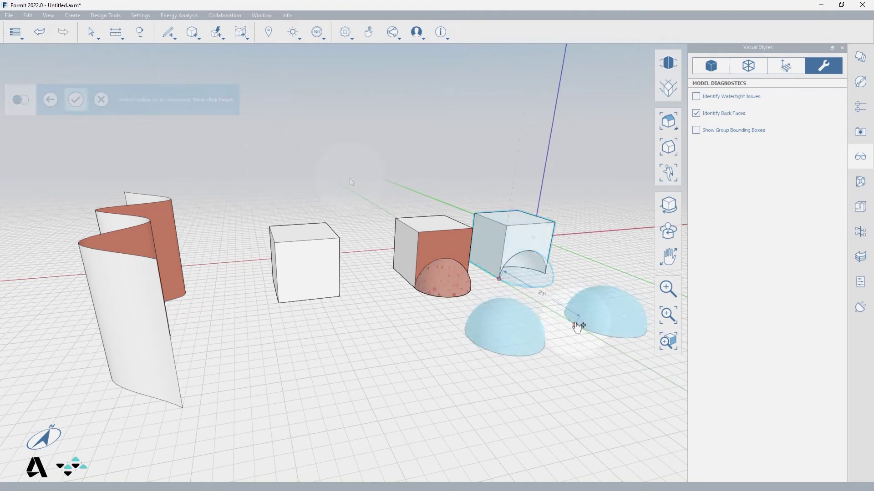
click(403, 378)
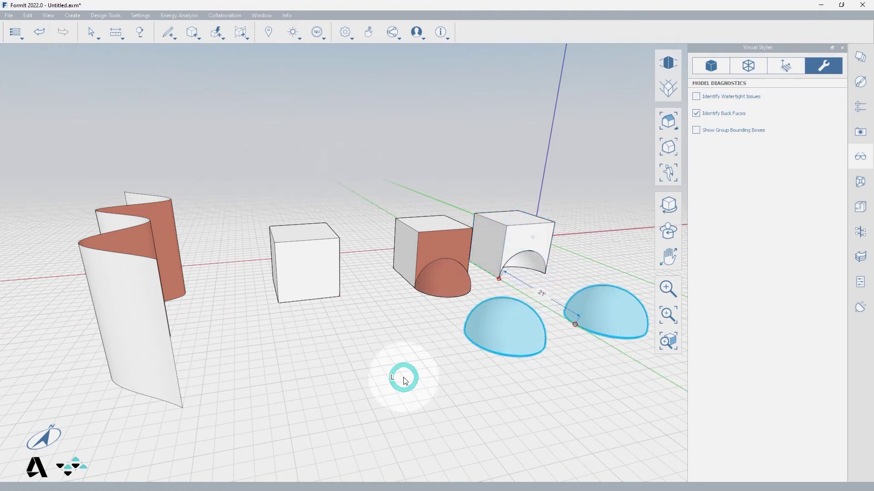
click(313, 272)
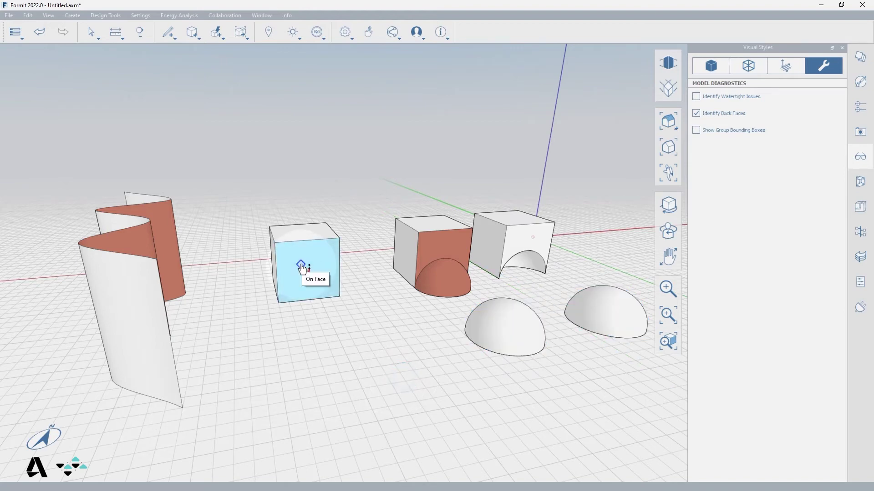
right_click(301, 265)
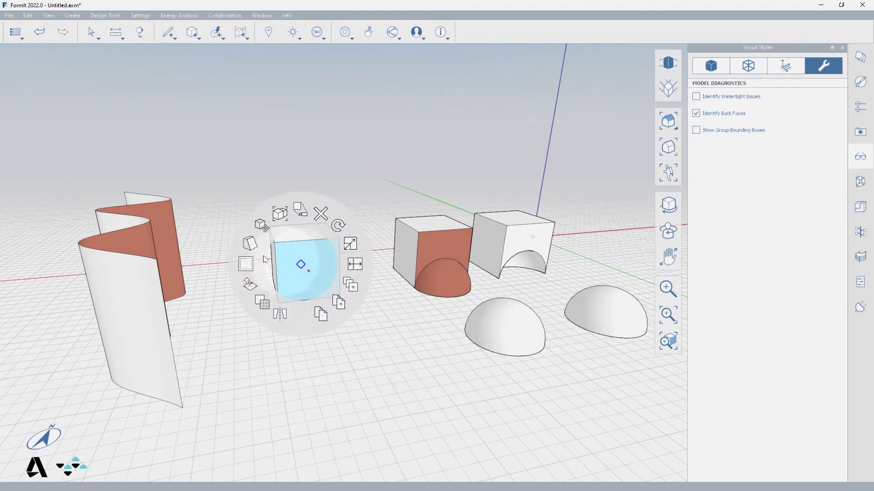
click(252, 268)
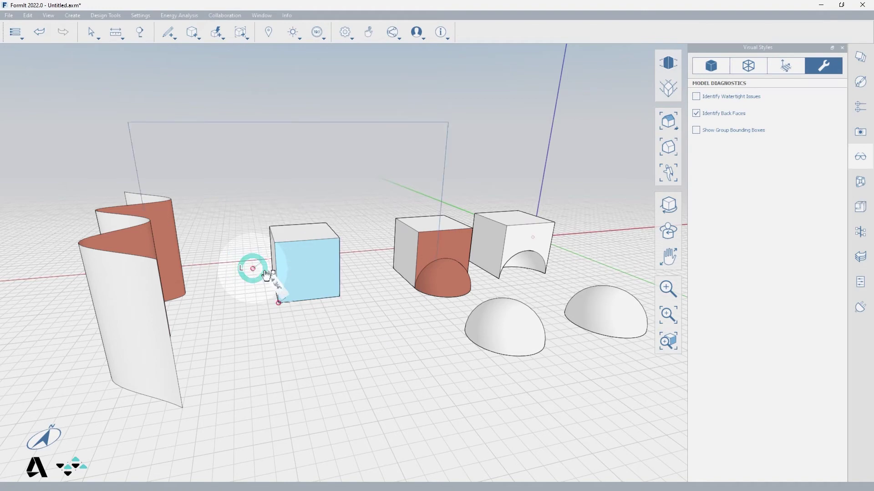
scroll(293, 279, up, 5)
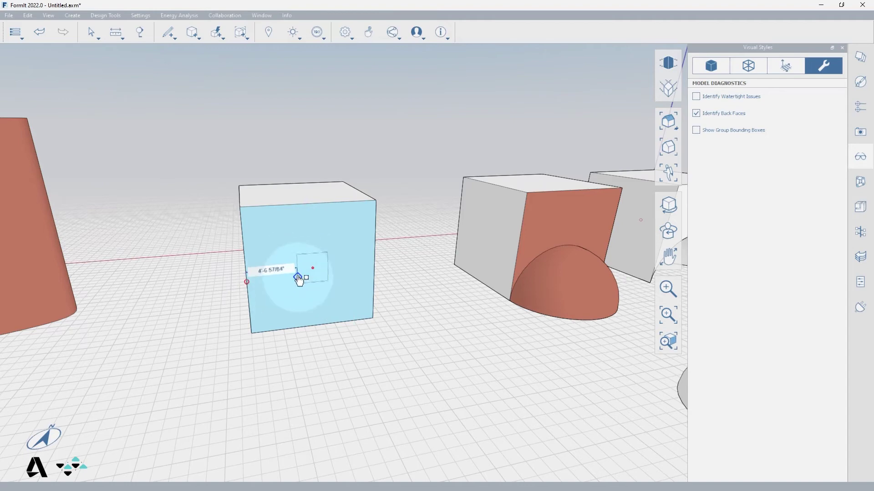
- Offset the standalone cube's top face slightly inward and push the inner face down to hollow out the cube
right_drag(308, 252, 313, 285)
click(291, 187)
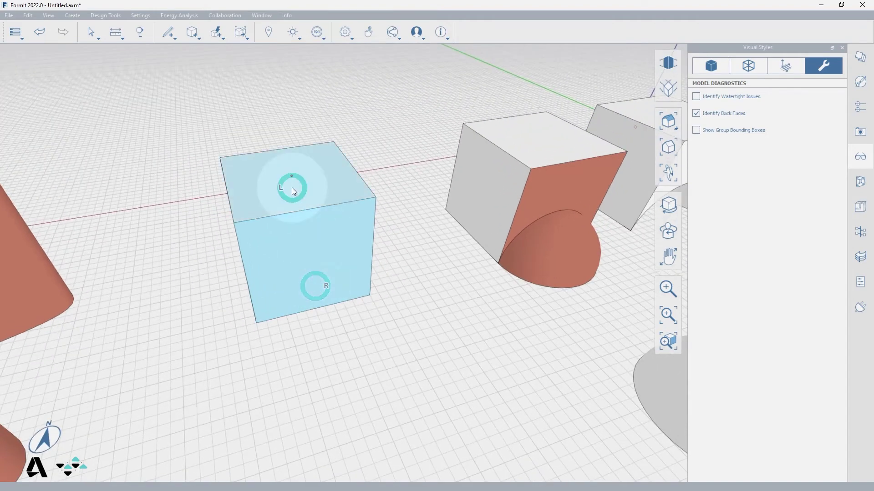
right_click(288, 191)
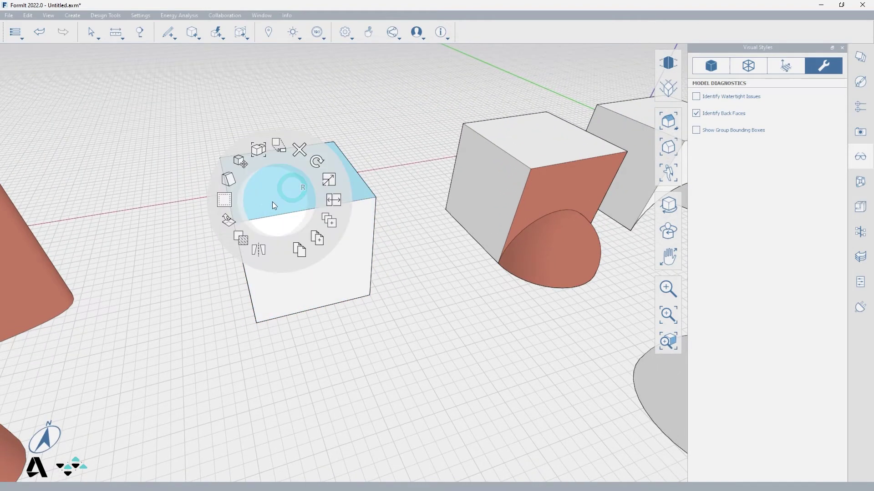
click(228, 205)
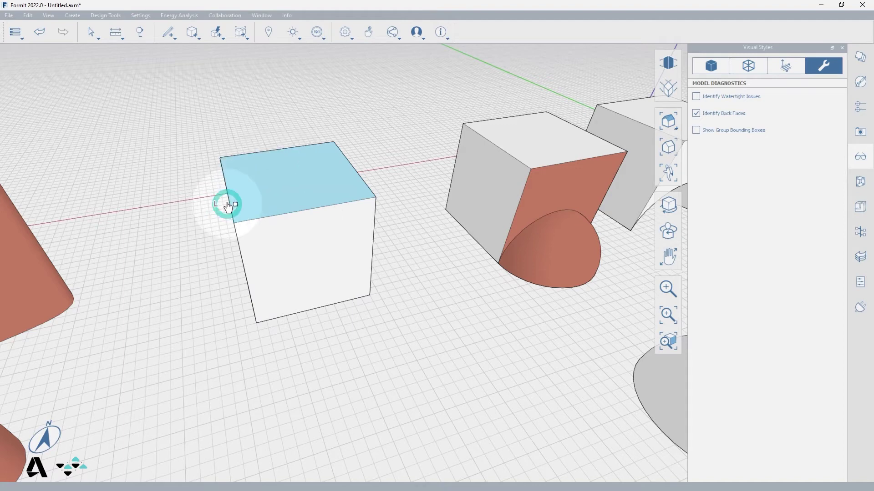
click(266, 184)
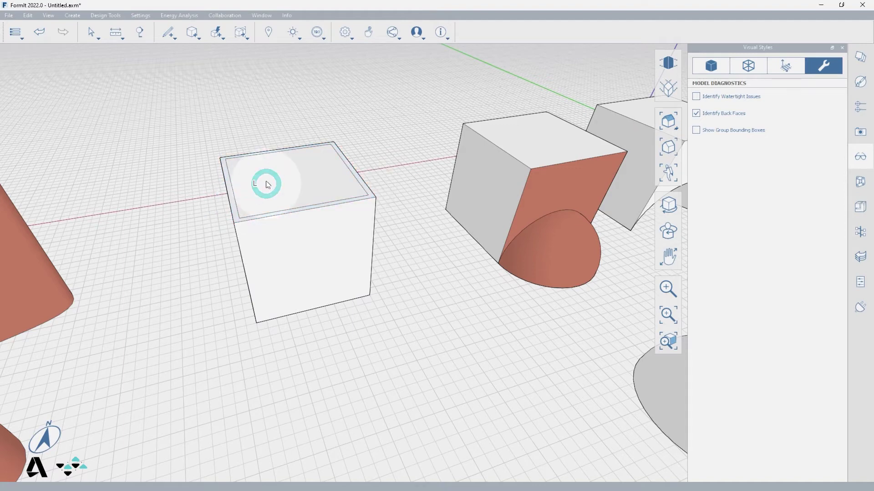
click(266, 183)
drag(264, 184, 283, 317)
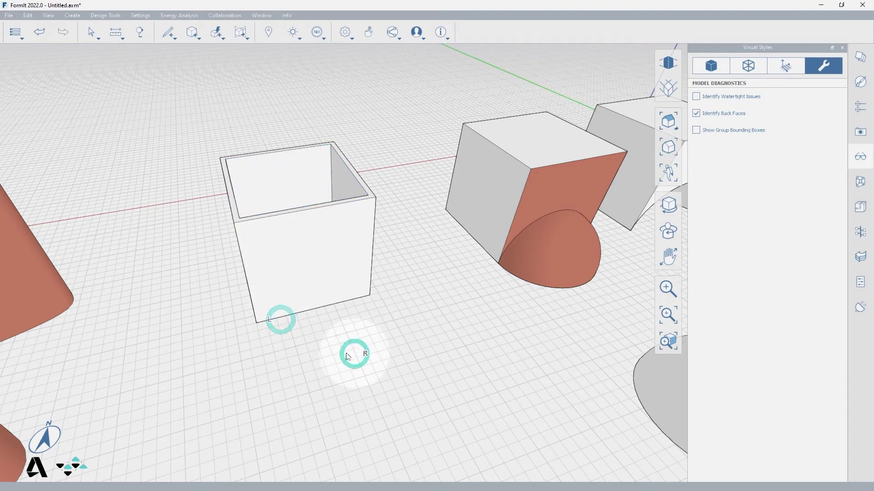
- Offset the hollow cube's front face inward to outline a smaller rectangle in the middle of the wall
right_drag(353, 353, 380, 334)
right_click(294, 250)
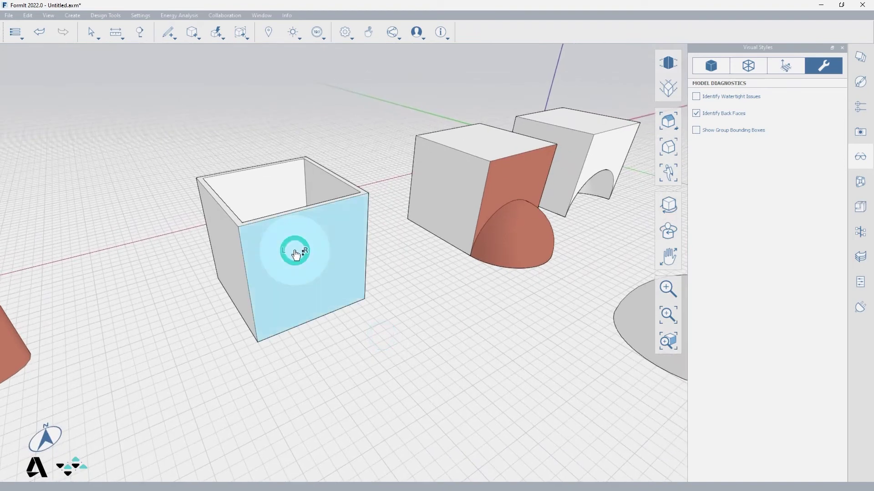
click(219, 247)
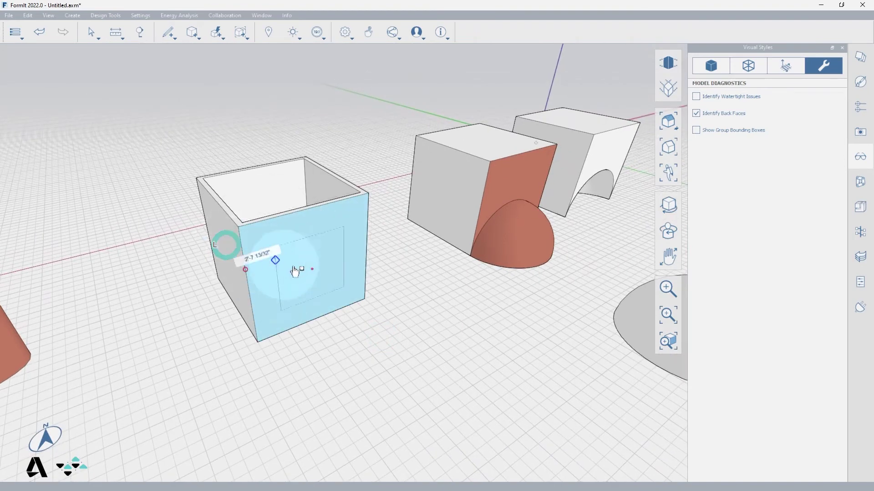
click(290, 269)
- Push the inner rectangle back through the front wall to cut a window opening
click(323, 257)
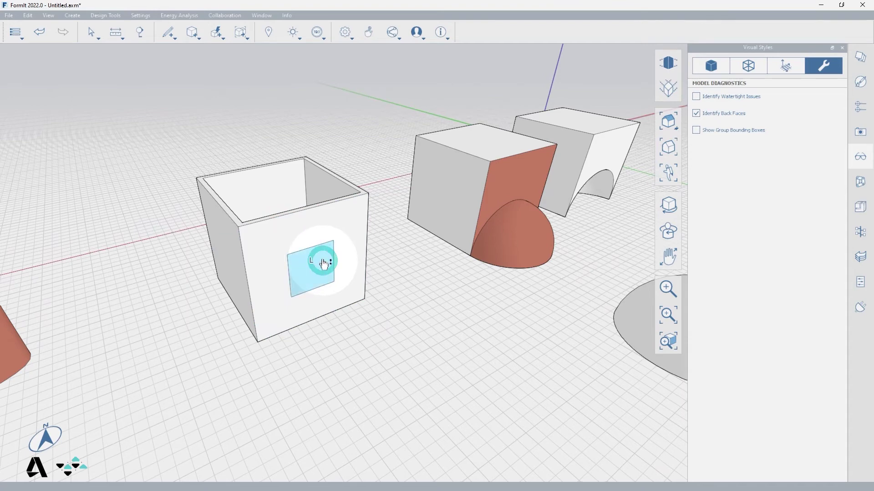
drag(315, 258, 307, 249)
click(303, 251)
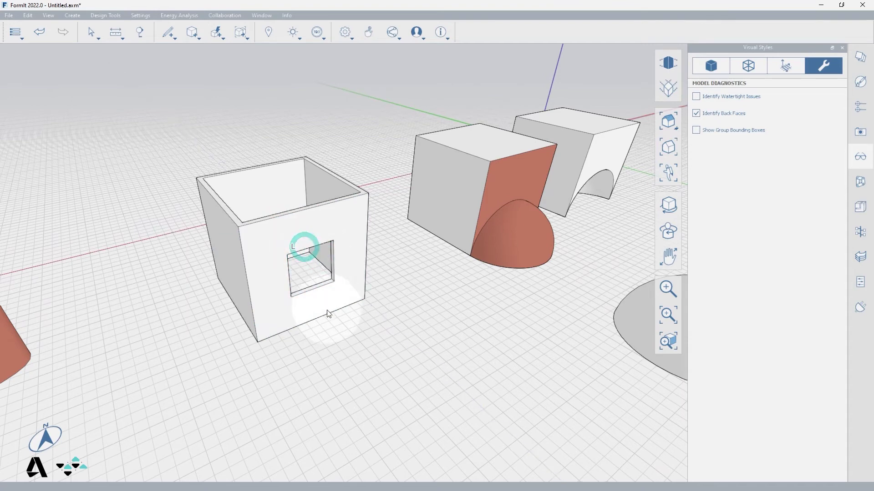
- Tilt the house shape's front gable face outward about 28° around its bottom edge
middle_drag(328, 312, 293, 298)
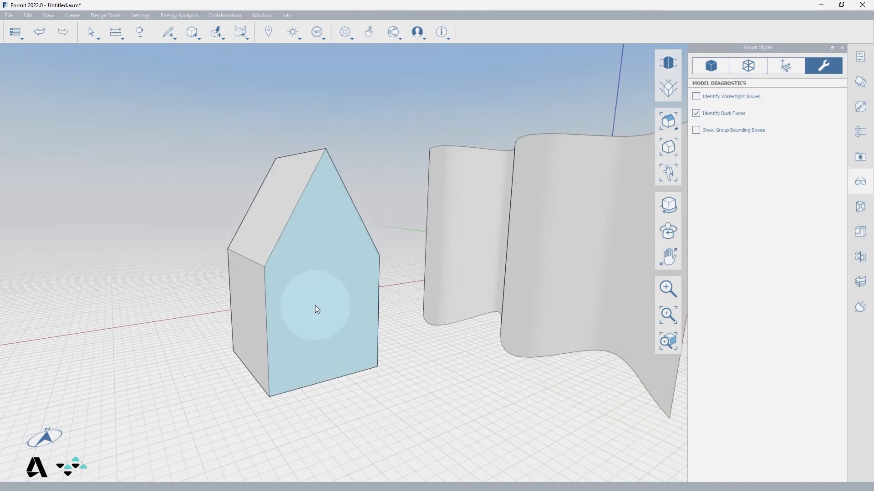
right_click(316, 309)
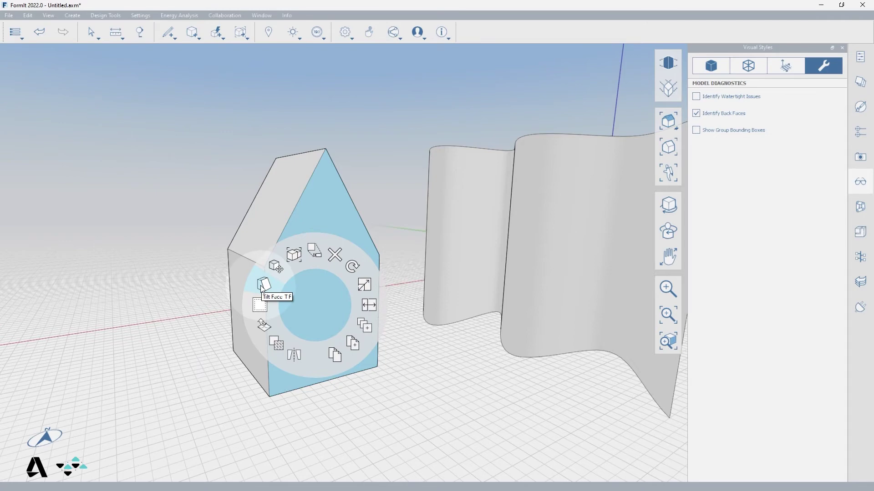
click(262, 290)
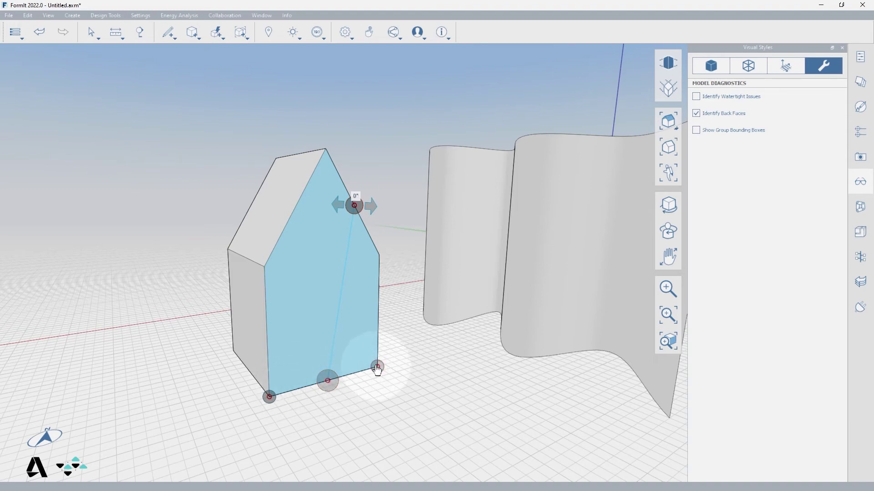
mouse_move(310, 383)
mouse_down()
mouse_move(285, 370)
mouse_move(327, 381)
mouse_up()
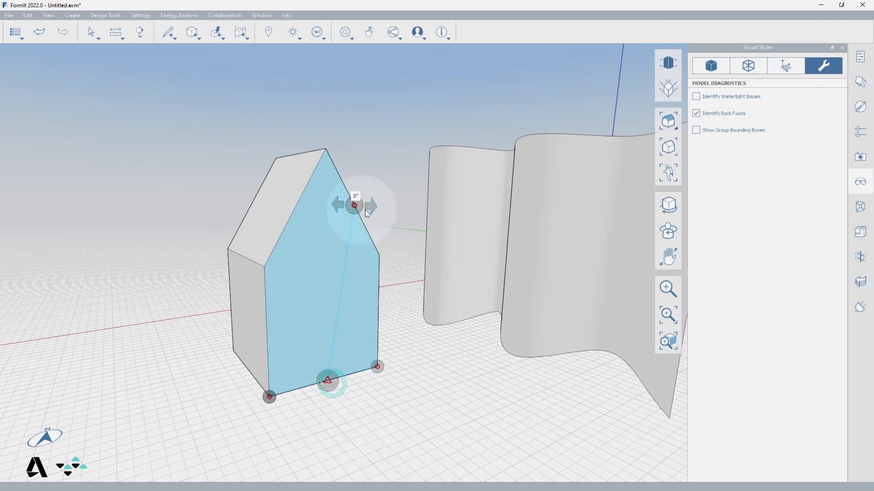
mouse_move(366, 203)
mouse_down()
mouse_move(410, 219)
mouse_move(316, 205)
mouse_move(355, 205)
mouse_up()
mouse_move(326, 386)
mouse_down()
mouse_move(268, 356)
mouse_move(265, 335)
mouse_move(287, 229)
mouse_move(298, 212)
mouse_move(357, 191)
mouse_move(377, 304)
mouse_move(362, 318)
mouse_move(354, 364)
mouse_move(328, 381)
mouse_up()
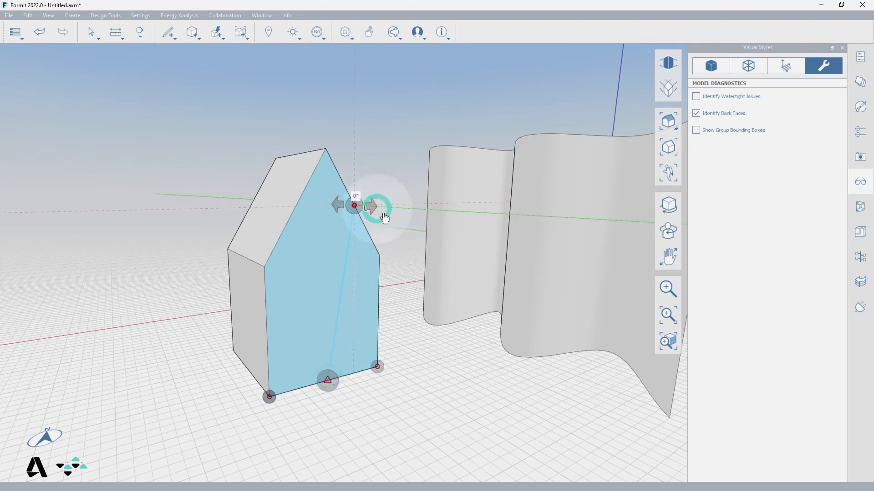
drag(382, 210, 413, 238)
click(368, 415)
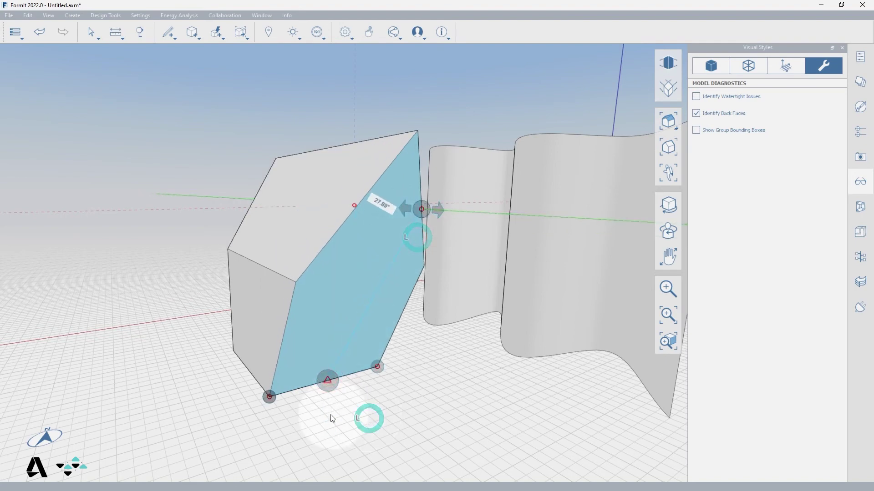
- Rotate the whole hollow cube about 61° on the ground plane so its window wall faces another direction
right_click(332, 415)
right_drag(357, 418, 321, 403)
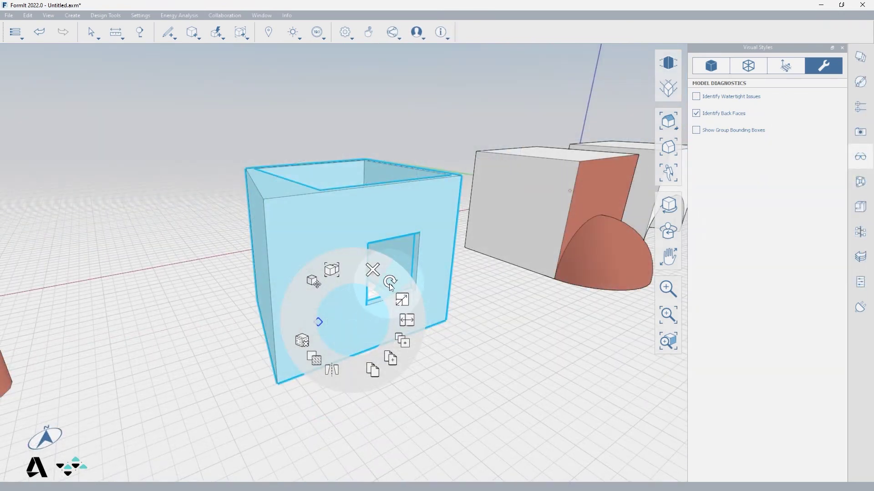
click(389, 283)
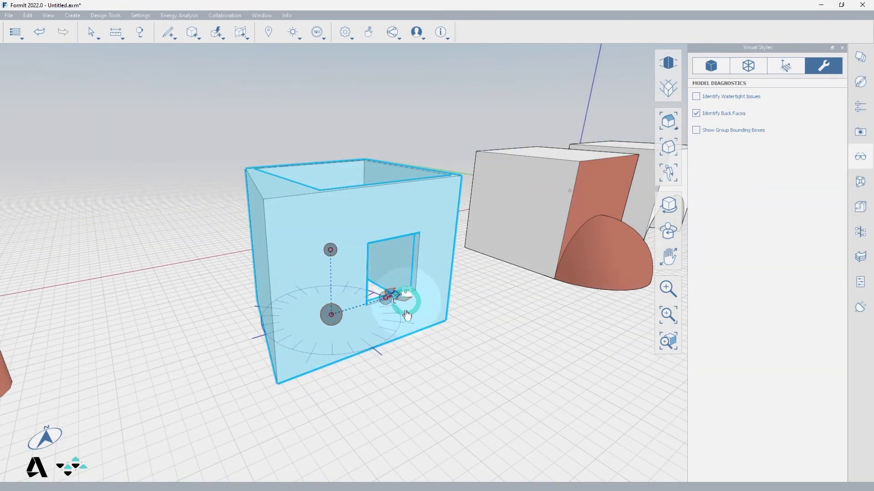
drag(406, 315, 462, 353)
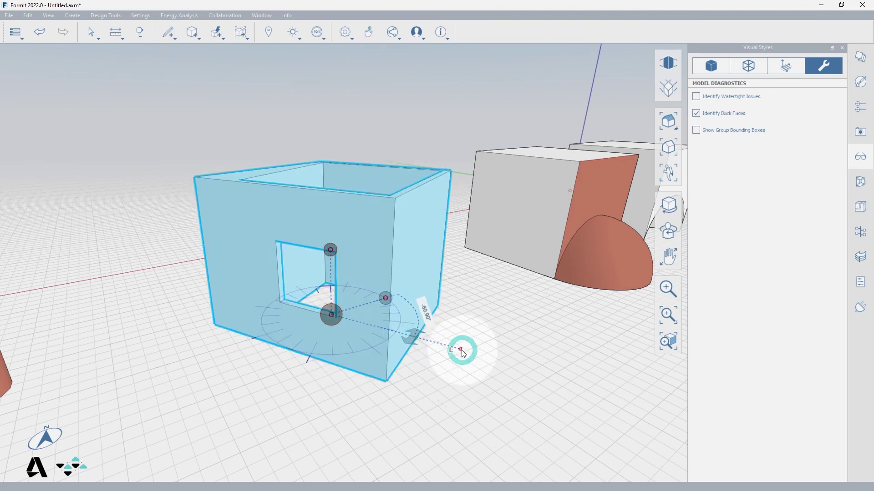
- Align the view squarely to the hollow cube's solid outer wall adjacent to the window wall
click(413, 248)
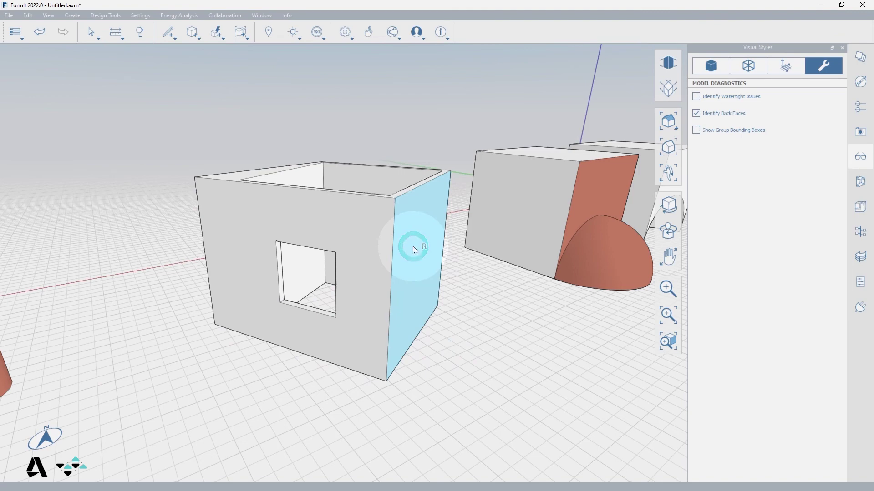
right_click(413, 248)
click(416, 194)
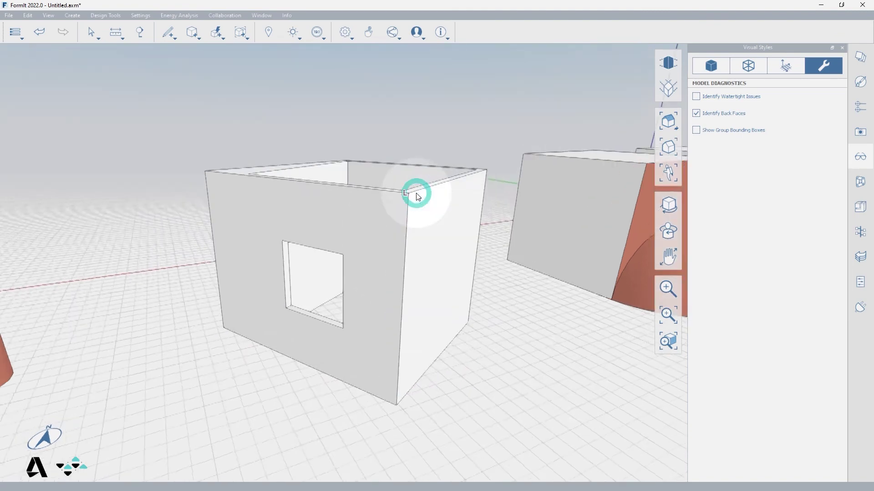
click(572, 406)
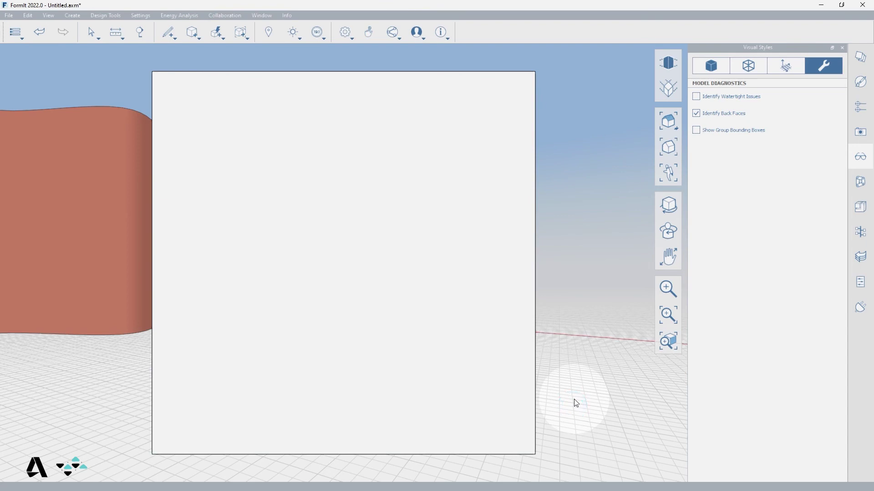
- Switch the camera to orthographic projection and show the hollow cube together with its neighbouring shapes in elevation
click(666, 92)
scroll(577, 219, down, 3)
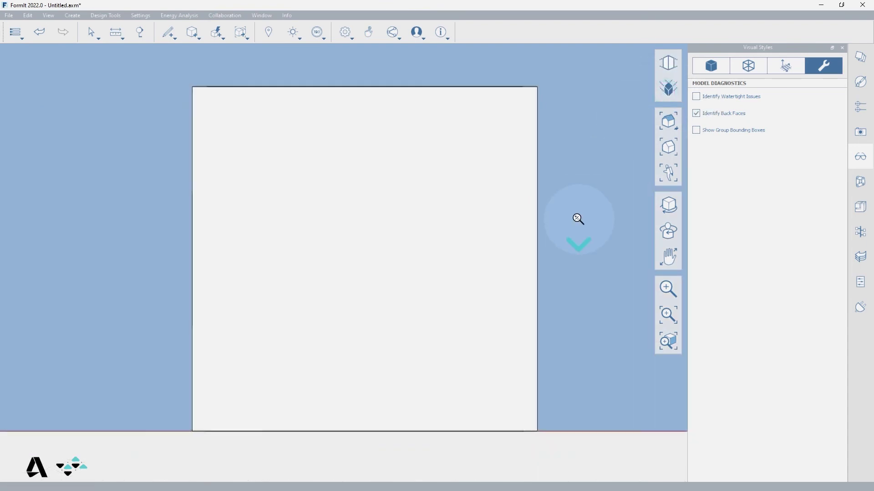
scroll(577, 219, down, 6)
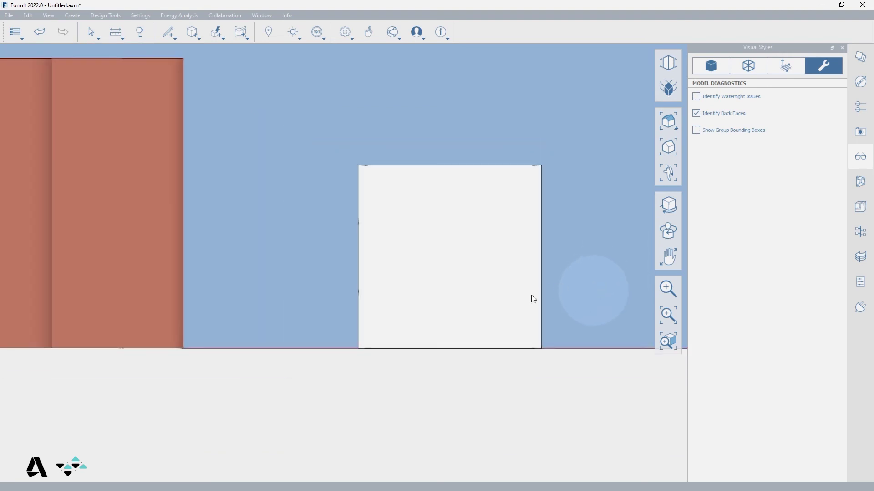
scroll(35, 291, down, 2)
scroll(64, 283, down, 2)
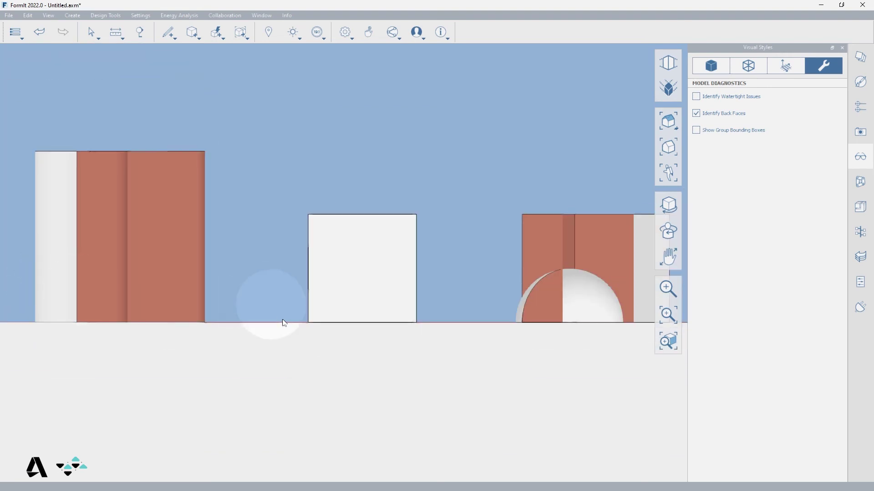